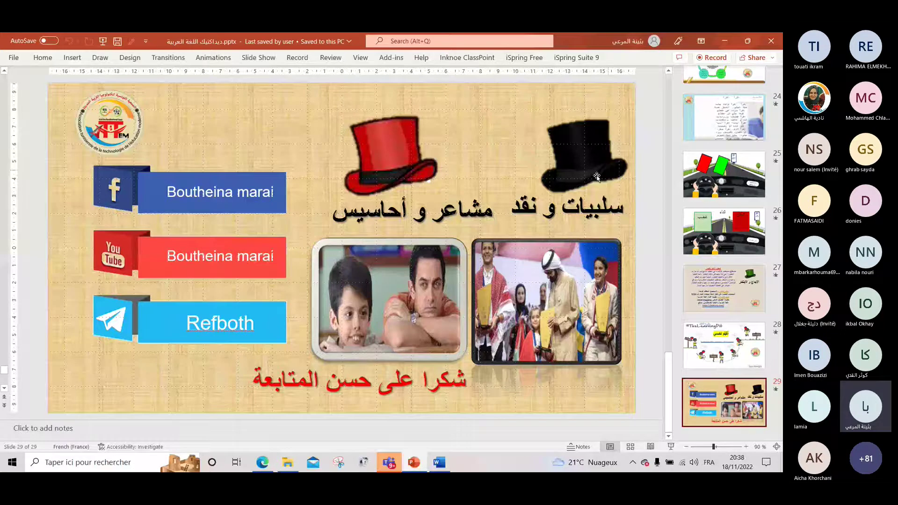
# - Switch to the Edge browser, open quiziniere.com in a new tab and enter the teacher workspace
pyautogui.click(271, 468)
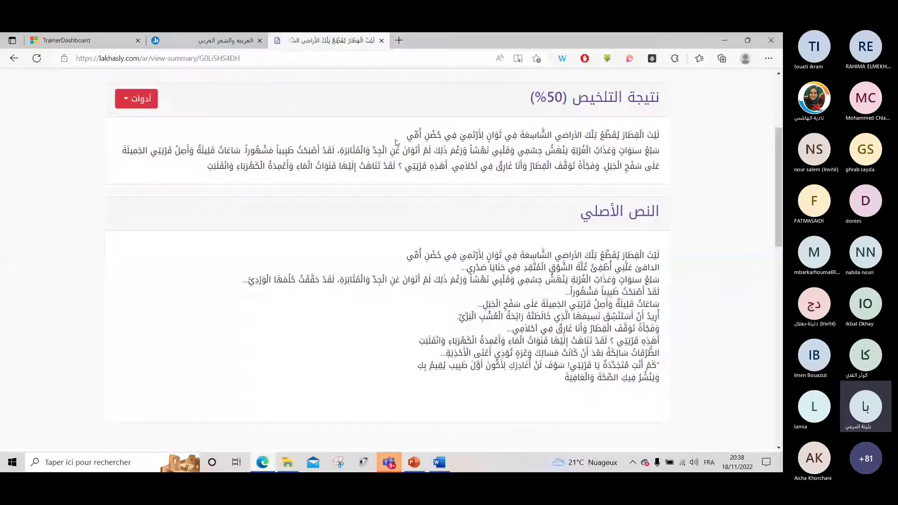
pyautogui.click(398, 40)
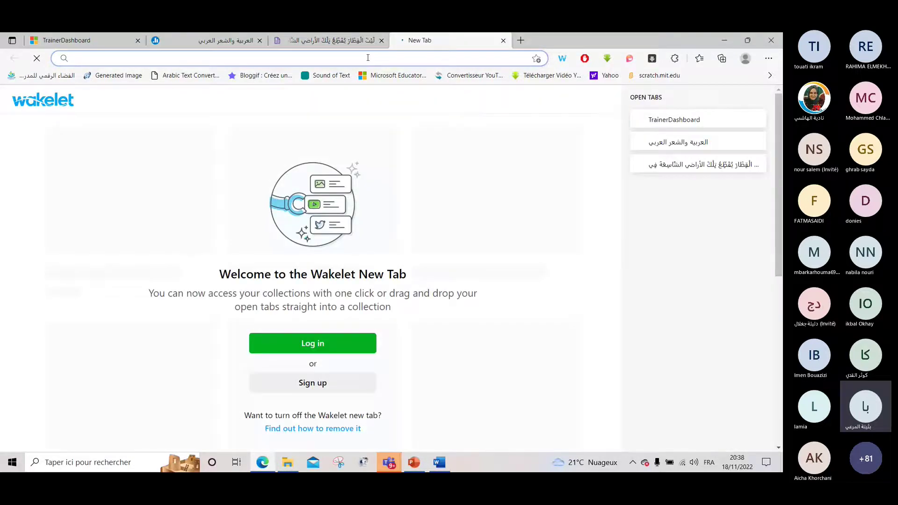
pyautogui.write('quiziniere.com')
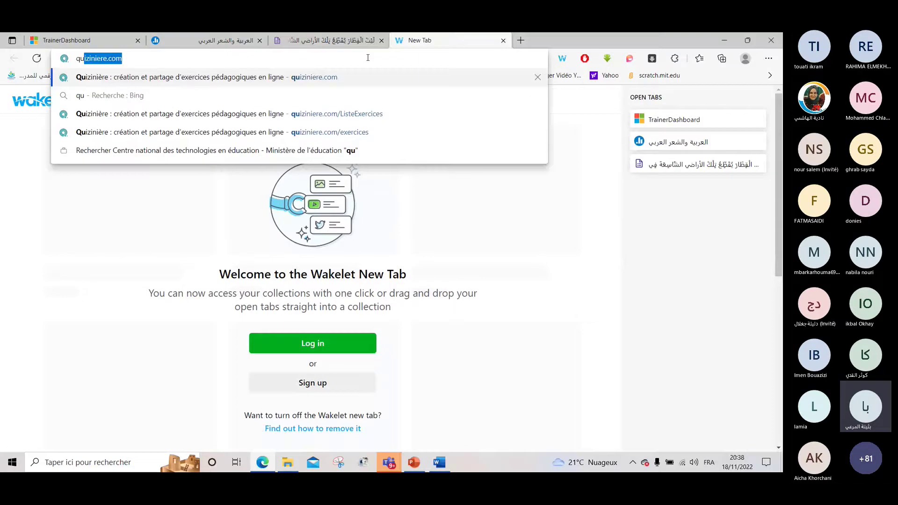
pyautogui.press('Return')
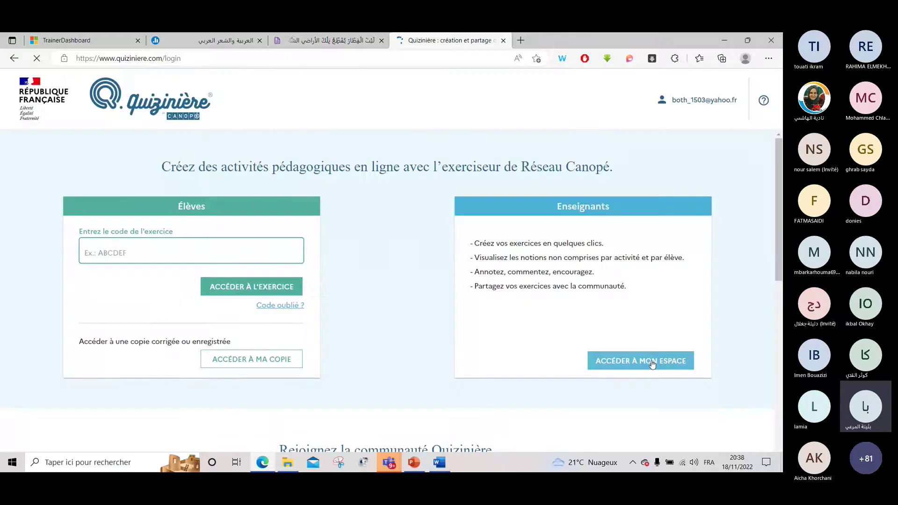
pyautogui.click(653, 364)
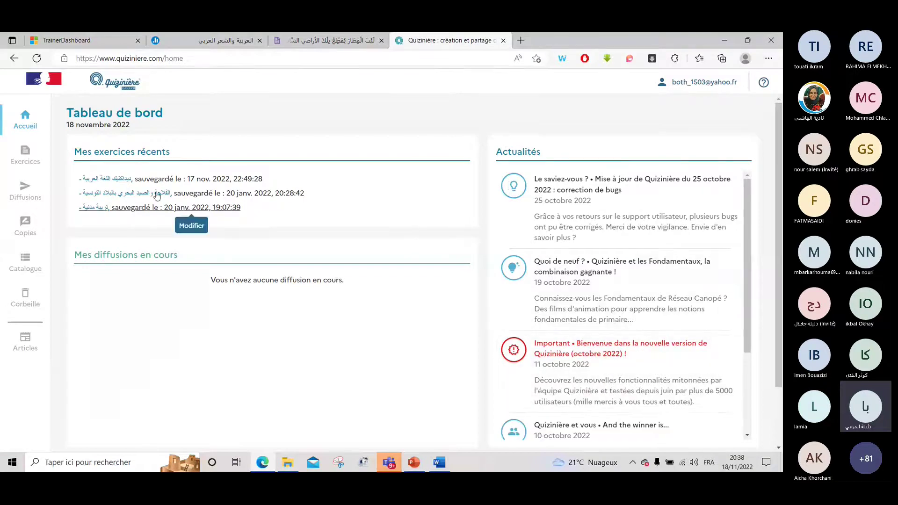
# - Look over the exercise "ديداكتيك اللغة العربية" and the list of diffusions, ending on the exercises list
pyautogui.click(109, 179)
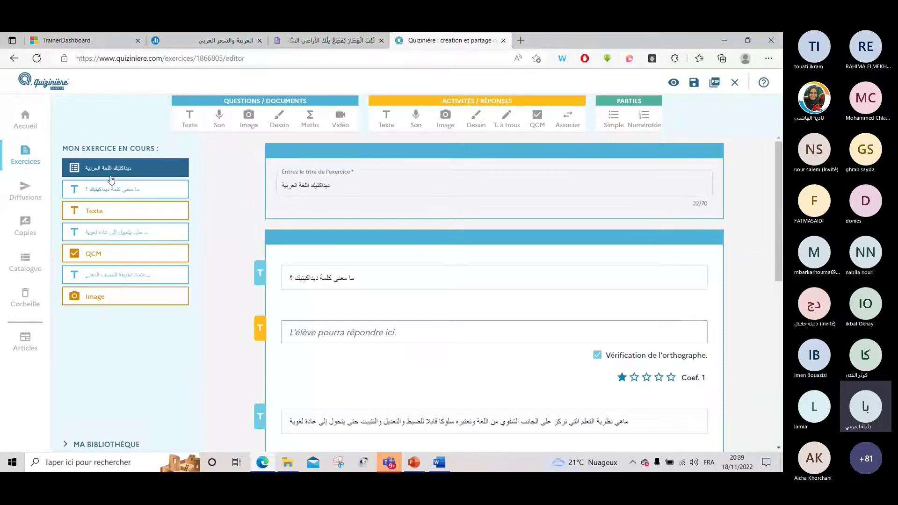
pyautogui.click(38, 198)
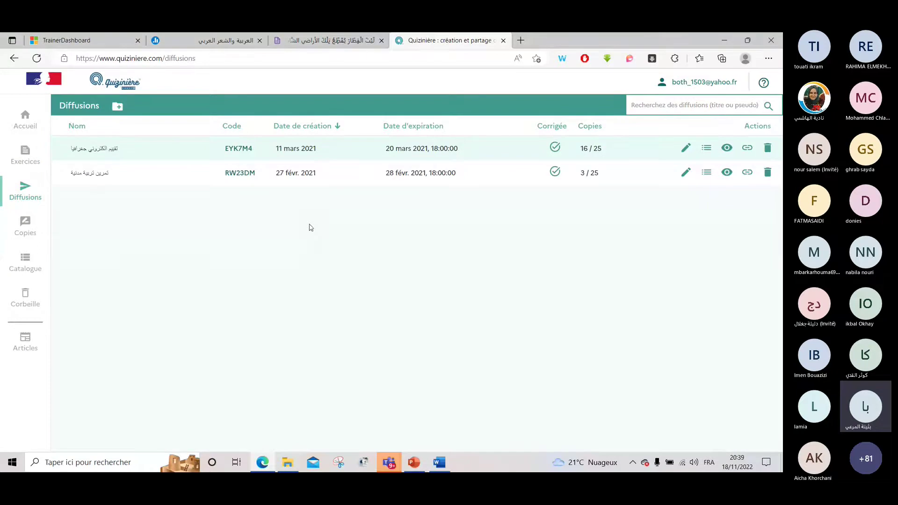
pyautogui.click(26, 154)
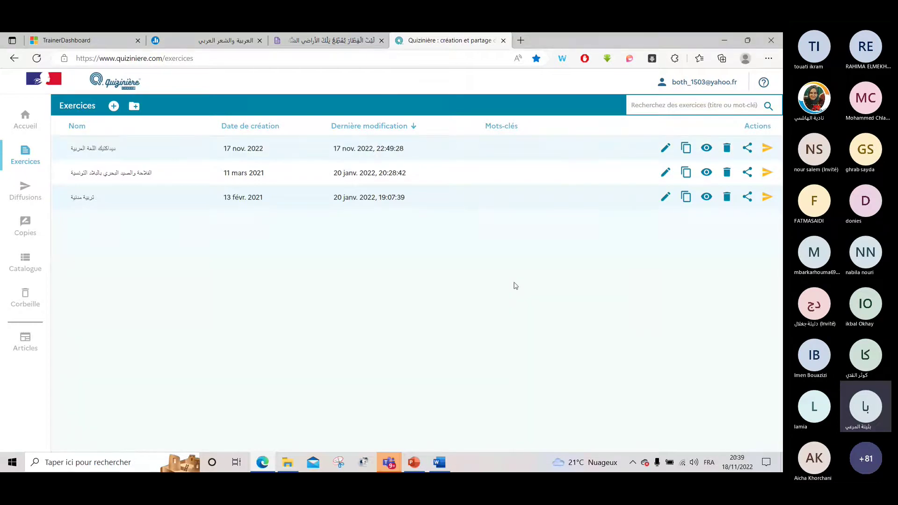
# - Start a diffusion of the exercise "ديداكتيك اللغة العربية" and set its submission deadline date to 27/11/2022
pyautogui.click(766, 149)
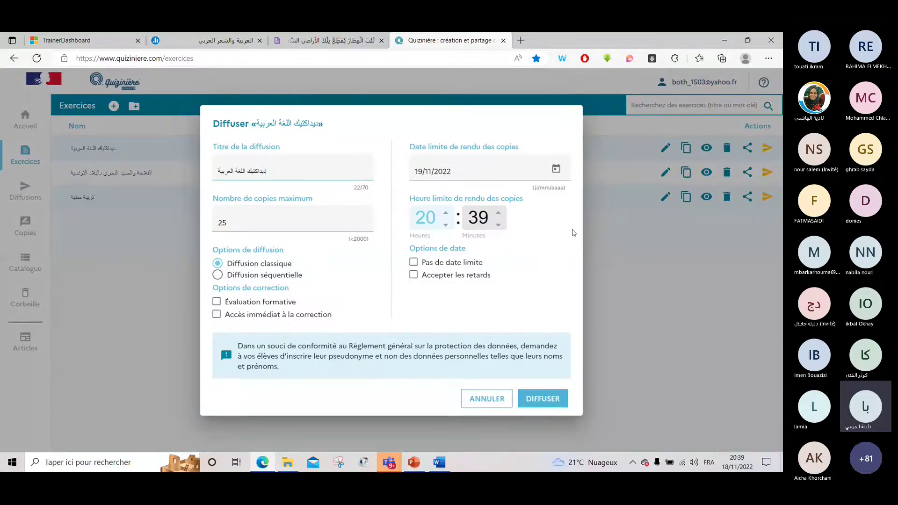
pyautogui.click(557, 171)
pyautogui.click(424, 349)
# - Set the diffusion's submission deadline time to 00:00
pyautogui.click(446, 225)
pyautogui.click(447, 225)
pyautogui.doubleClick(446, 225)
pyautogui.doubleClick(445, 225)
pyautogui.click(445, 225)
pyautogui.click(499, 225)
pyautogui.click(499, 225)
pyautogui.click(499, 225)
pyautogui.click(499, 225)
pyautogui.click(499, 225)
pyautogui.click(498, 225)
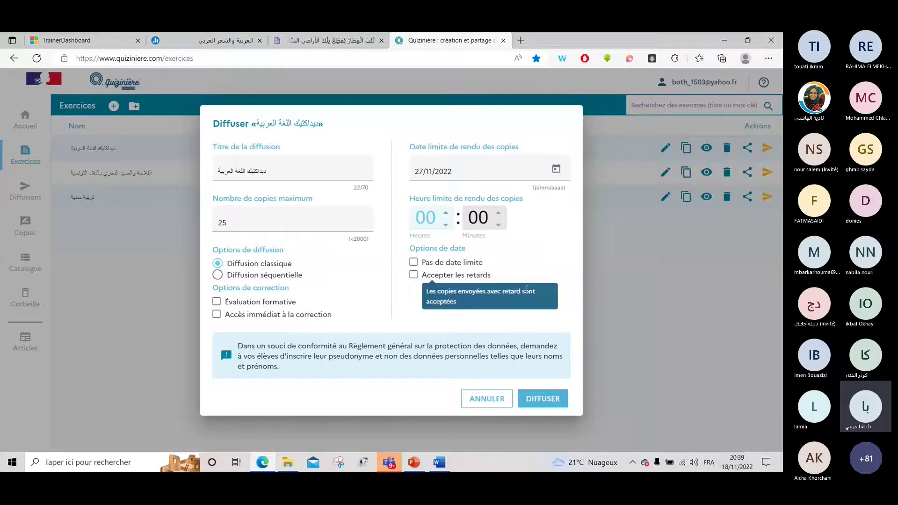
# - Enable formative evaluation and immediate access to the correction, and publish the diffusion
pyautogui.click(271, 303)
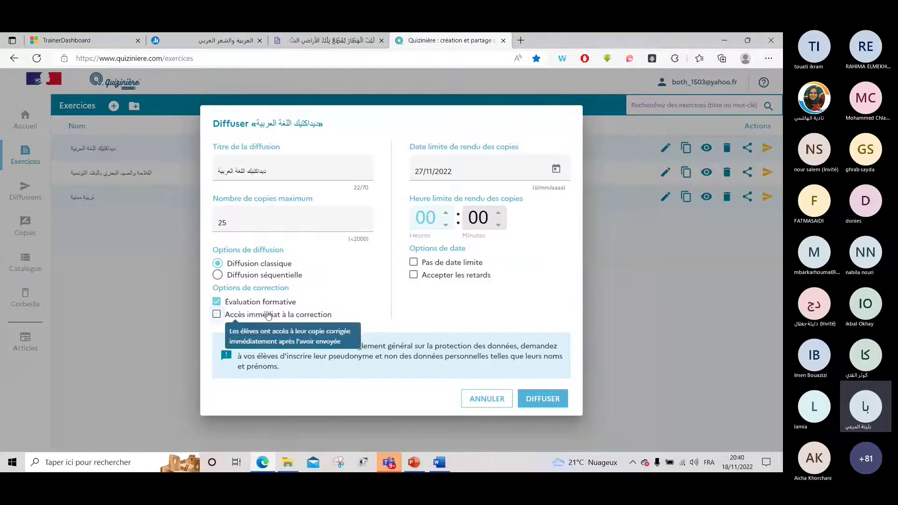
pyautogui.click(269, 316)
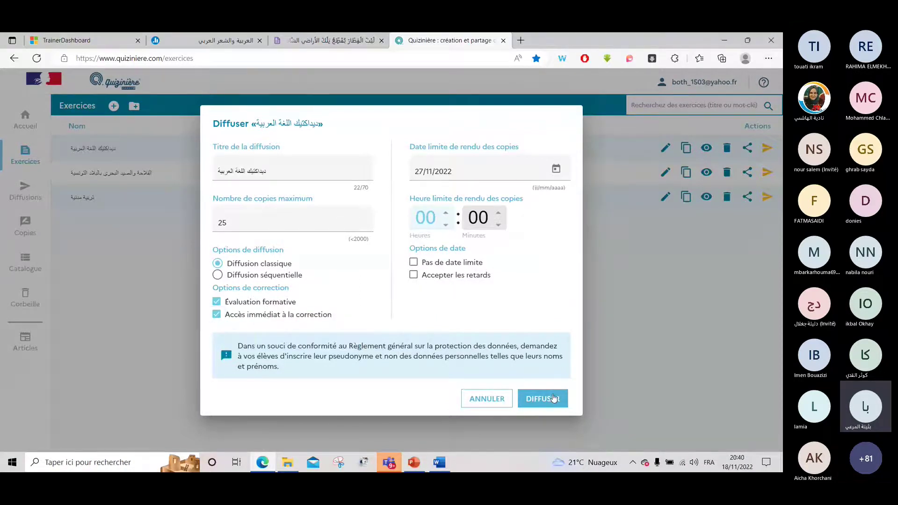
pyautogui.click(554, 398)
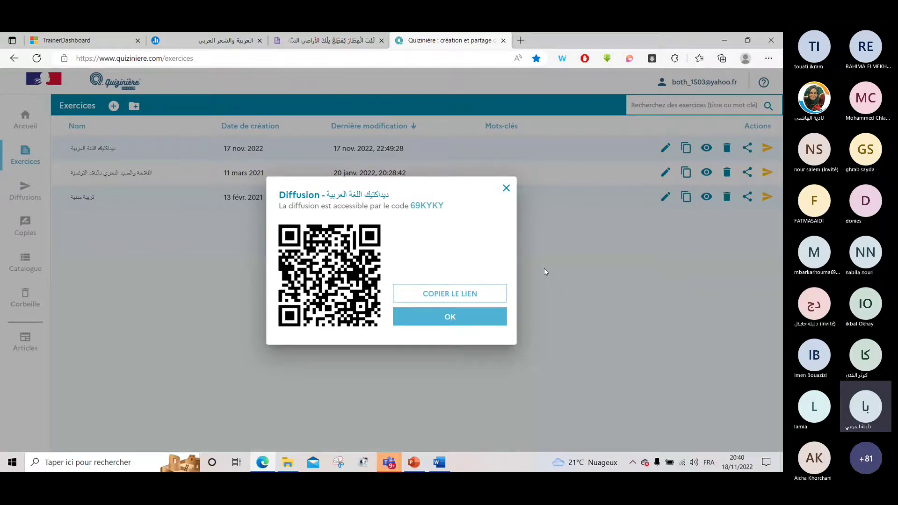
# - Copy the diffusion link and send it in the Teams meeting conversation
pyautogui.click(463, 295)
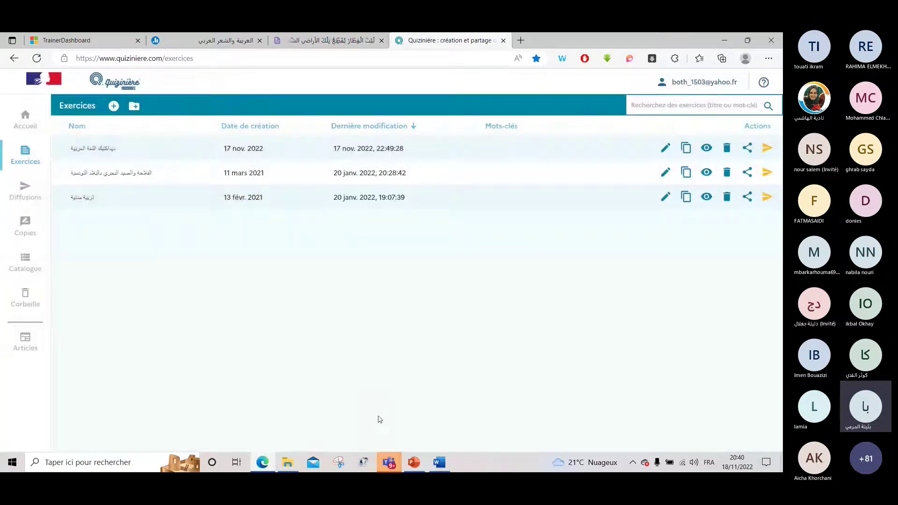
pyautogui.click(388, 465)
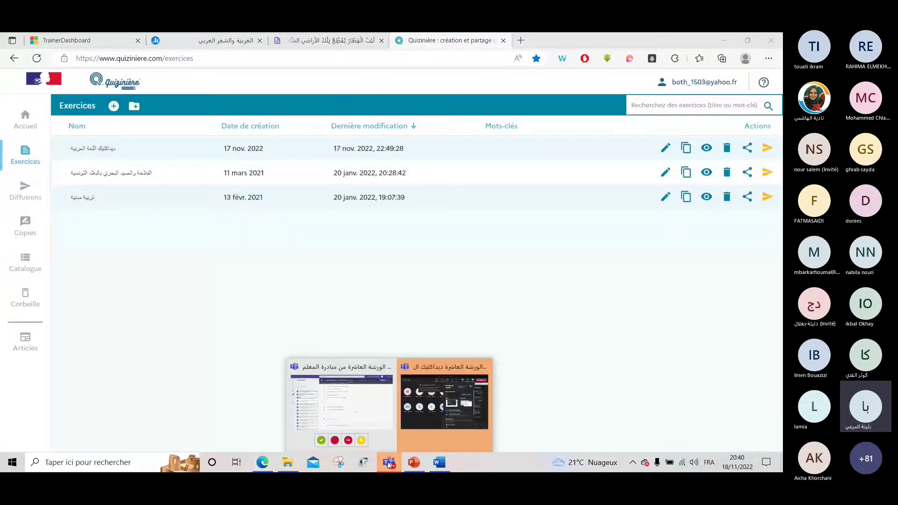
pyautogui.click(416, 423)
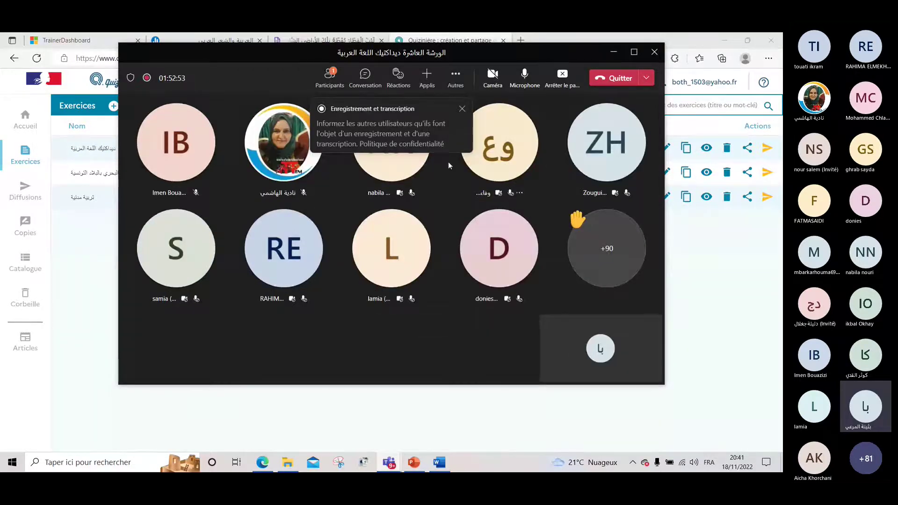
pyautogui.click(371, 87)
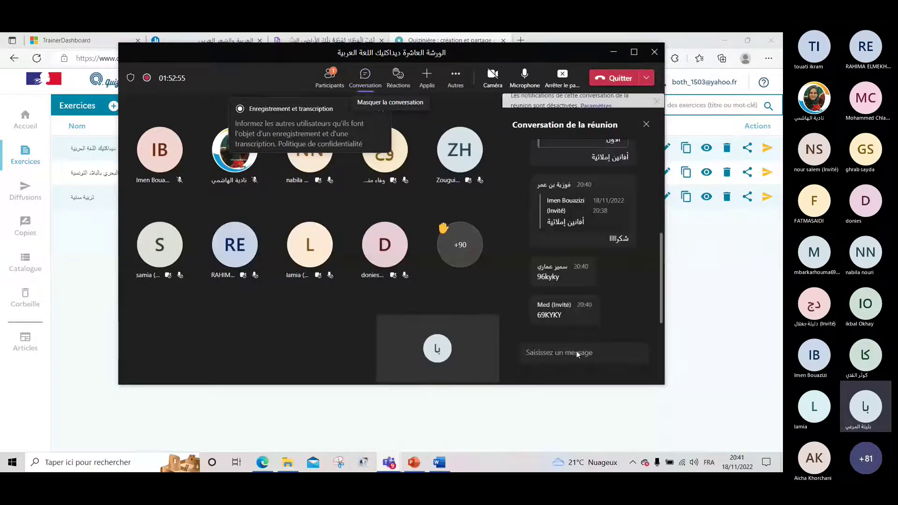
pyautogui.click(578, 354)
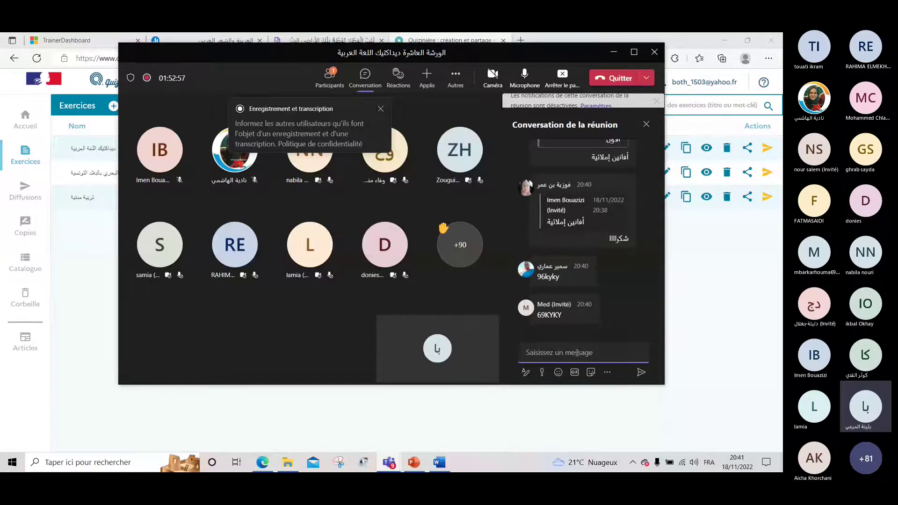
pyautogui.write('https://www.quiziniere.com/diffusions/69KYKY')
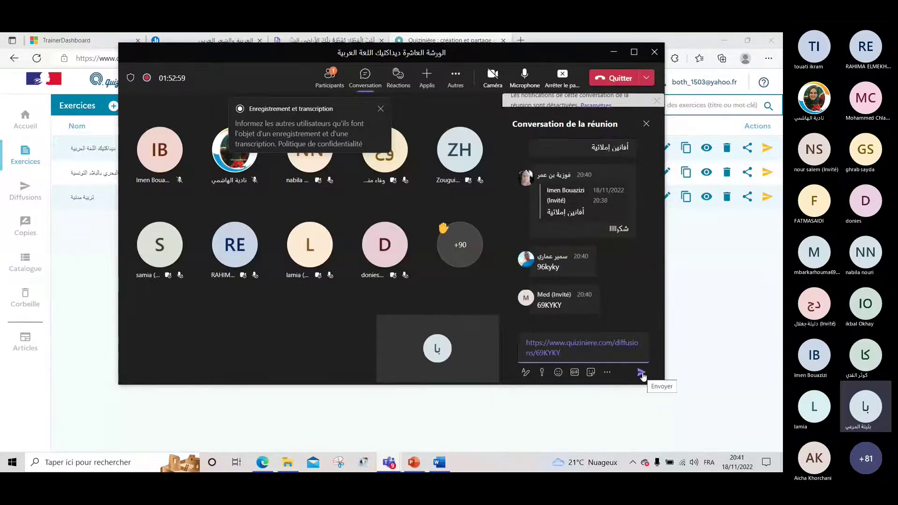
pyautogui.click(642, 374)
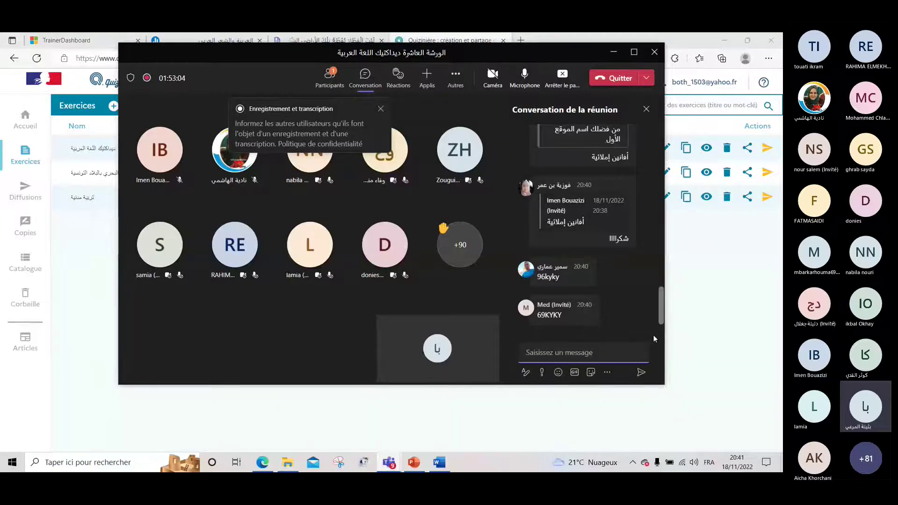
pyautogui.write('https://www.quiziniere.com/diffusions/69KYKY')
pyautogui.press('Return')
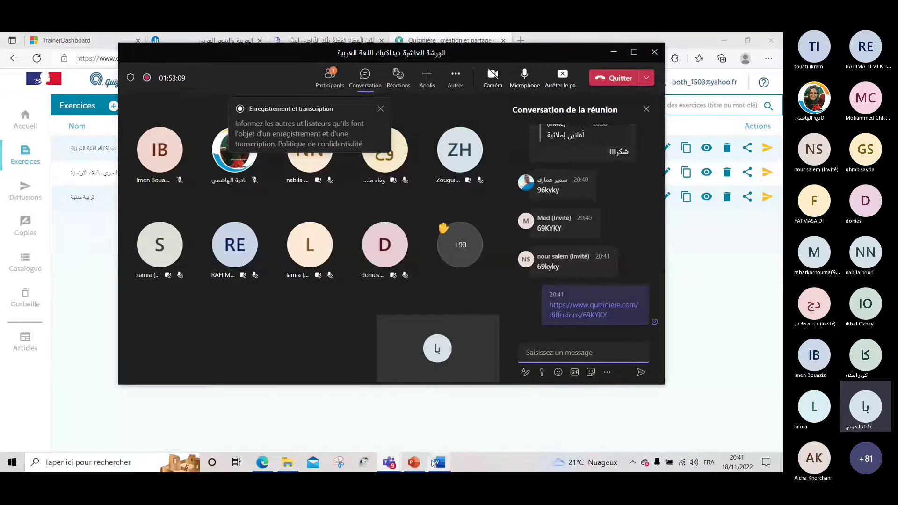
# - Switch back to Edge and review the deadline calendar in the diffusion settings of "ديداكتيك اللغة العربية" without publishing again
pyautogui.moveTo(433, 463)
pyautogui.moveTo(270, 466)
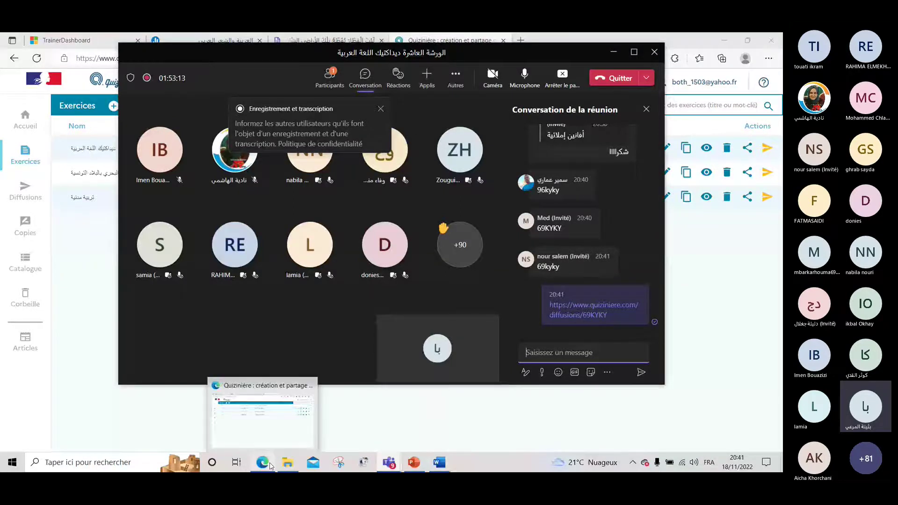
pyautogui.click(263, 463)
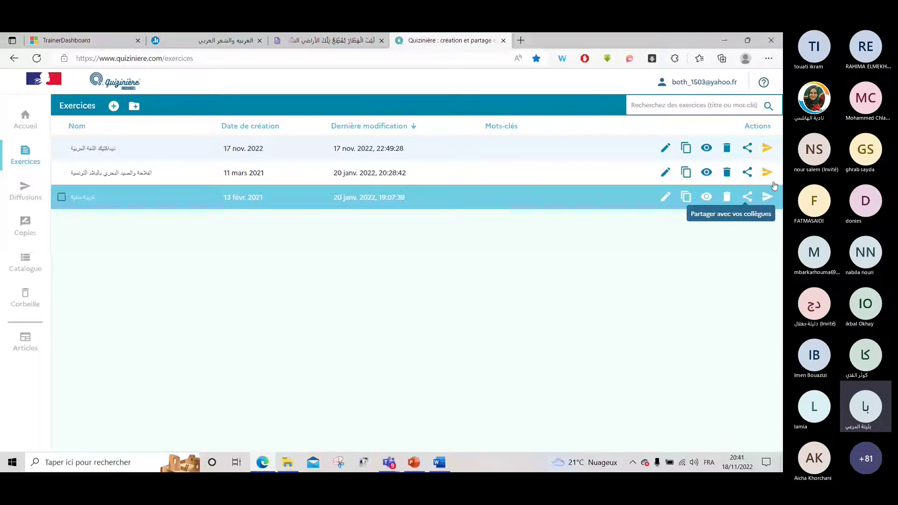
pyautogui.click(768, 148)
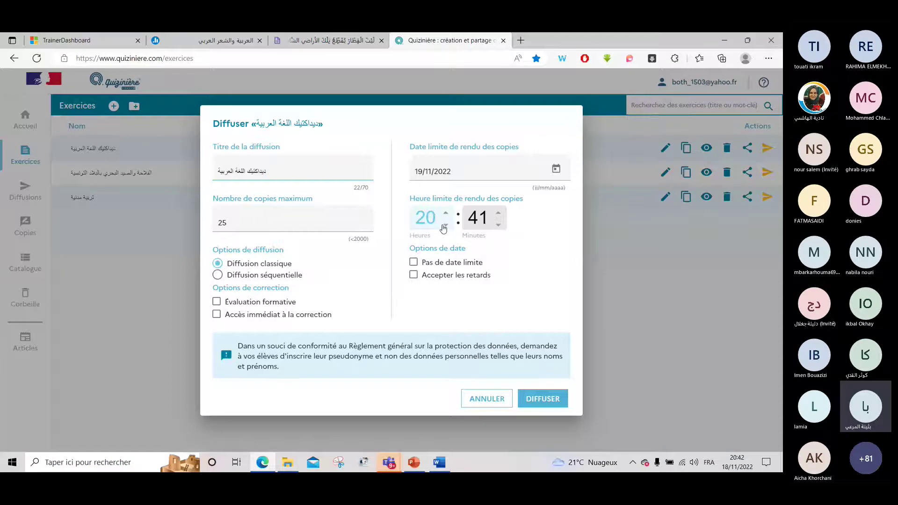
pyautogui.click(556, 169)
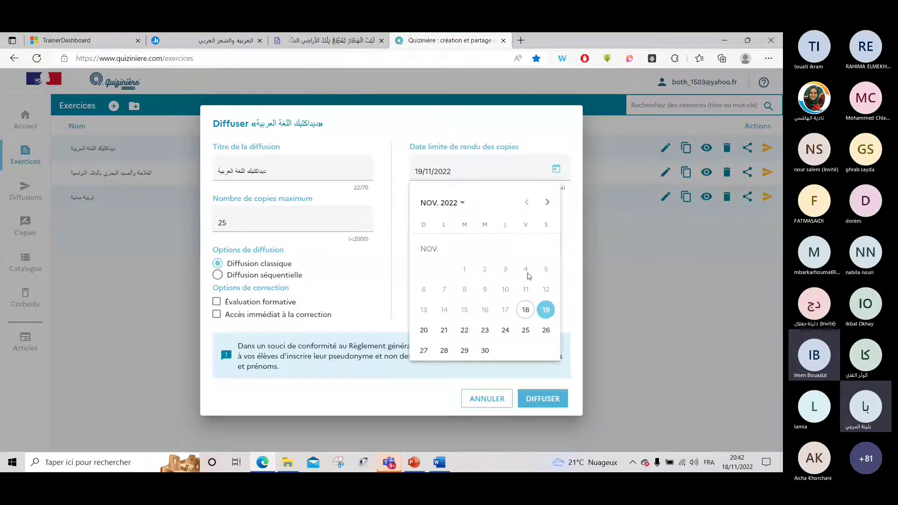
pyautogui.click(500, 396)
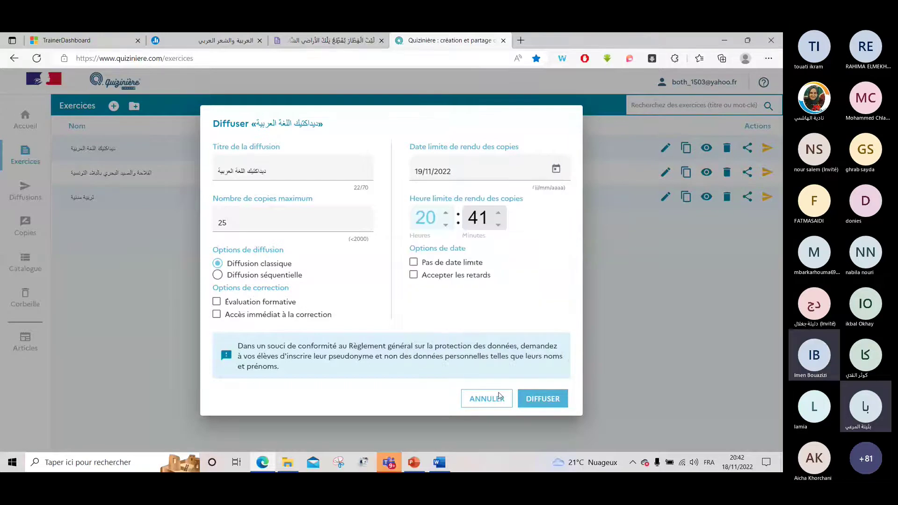
pyautogui.click(499, 398)
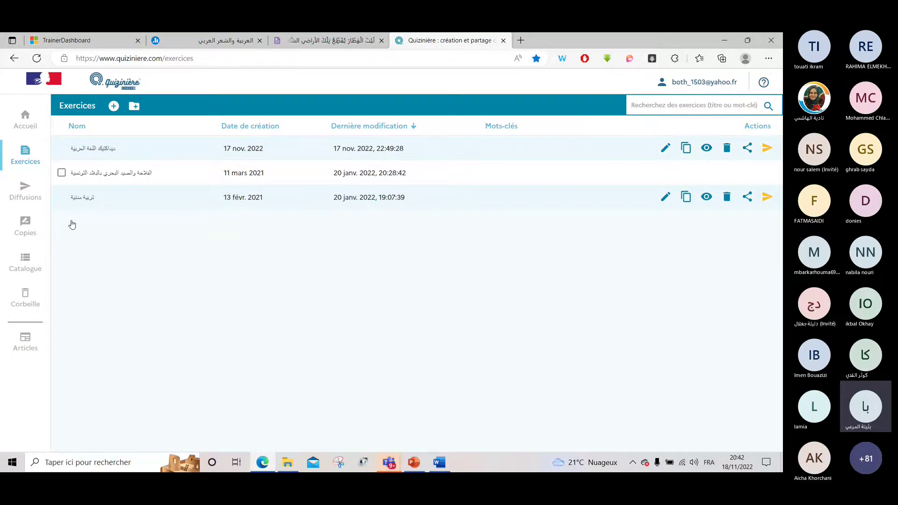
# - Check the newly published exercise in the list of diffusions and return to the dashboard
pyautogui.click(26, 192)
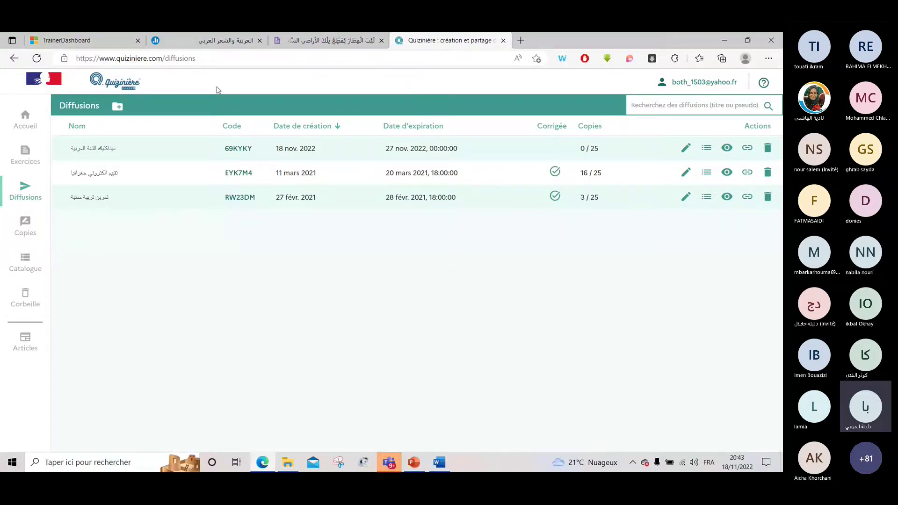
pyautogui.click(25, 121)
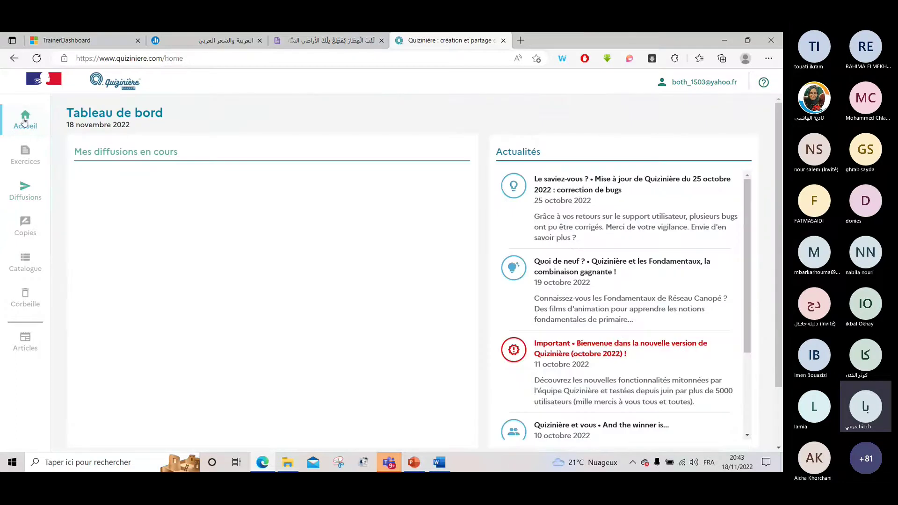
pyautogui.click(72, 62)
pyautogui.hotkey('ctrl', 'c')
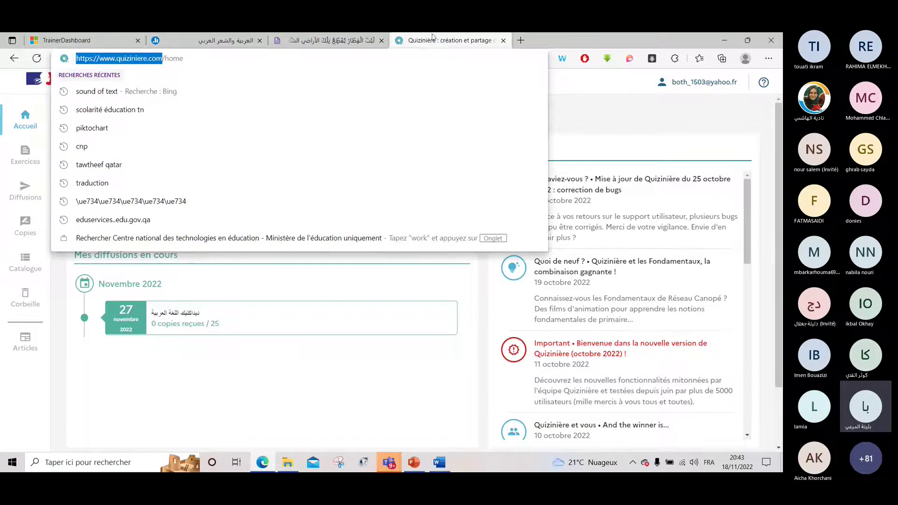
pyautogui.hotkey('ctrl', 't')
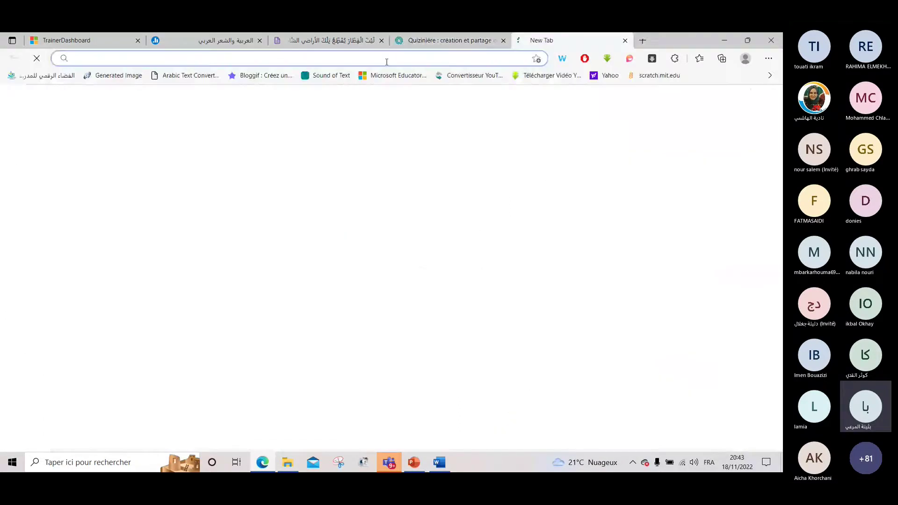
pyautogui.hotkey('ctrl', 'v')
pyautogui.press('Return')
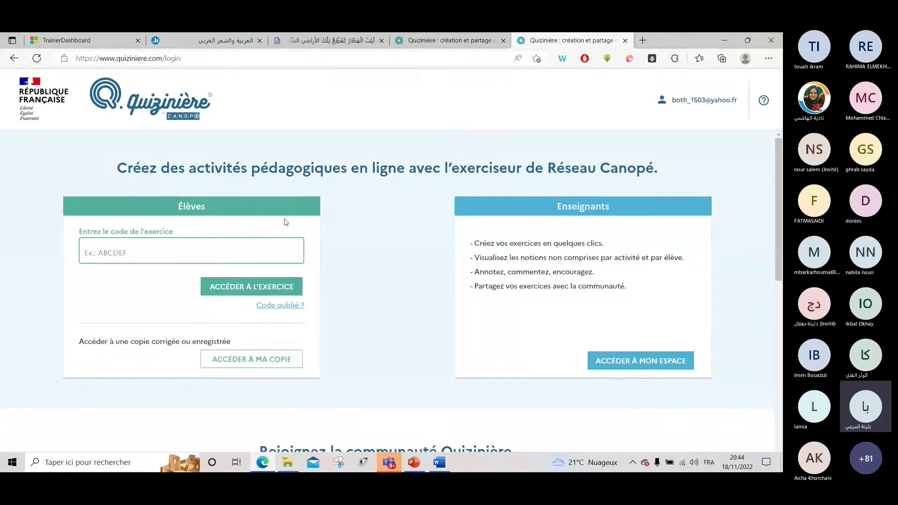
pyautogui.click(245, 361)
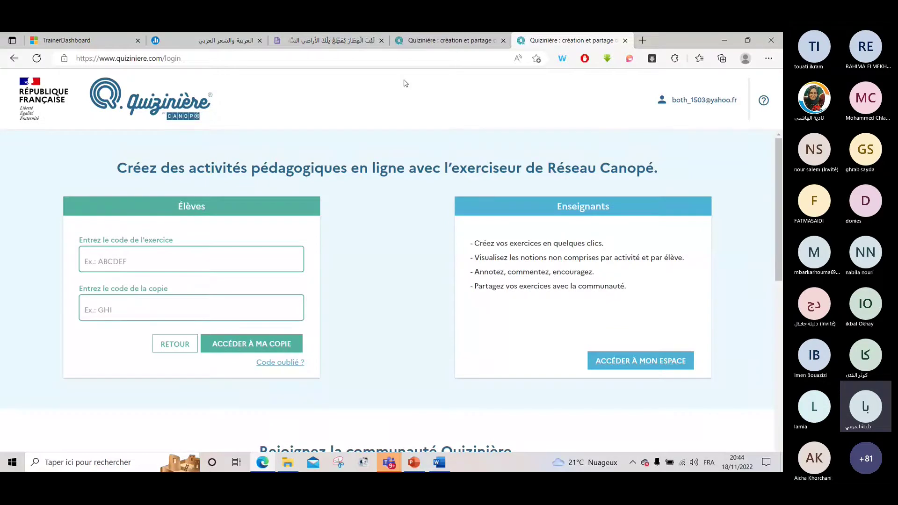
pyautogui.hotkey('ctrl', 'shift', 'Tab')
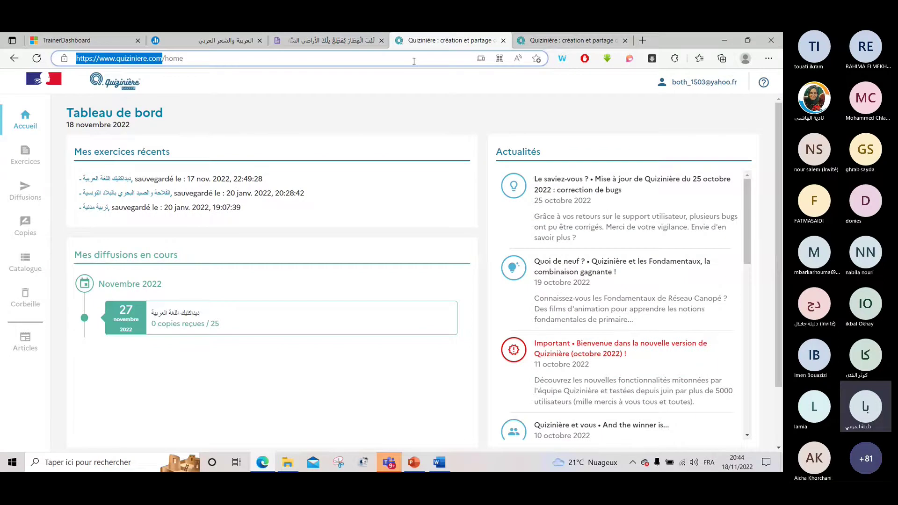
pyautogui.click(562, 37)
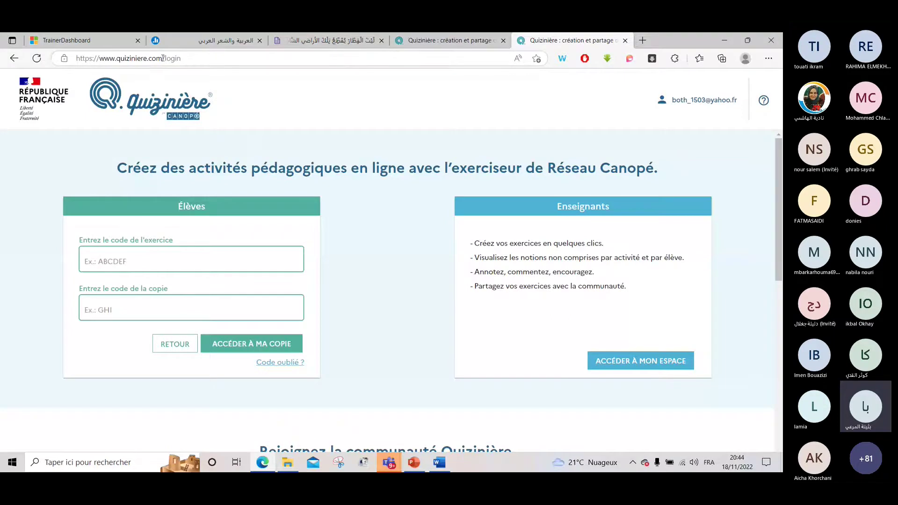
pyautogui.moveTo(163, 58); pyautogui.dragTo(65, 67)
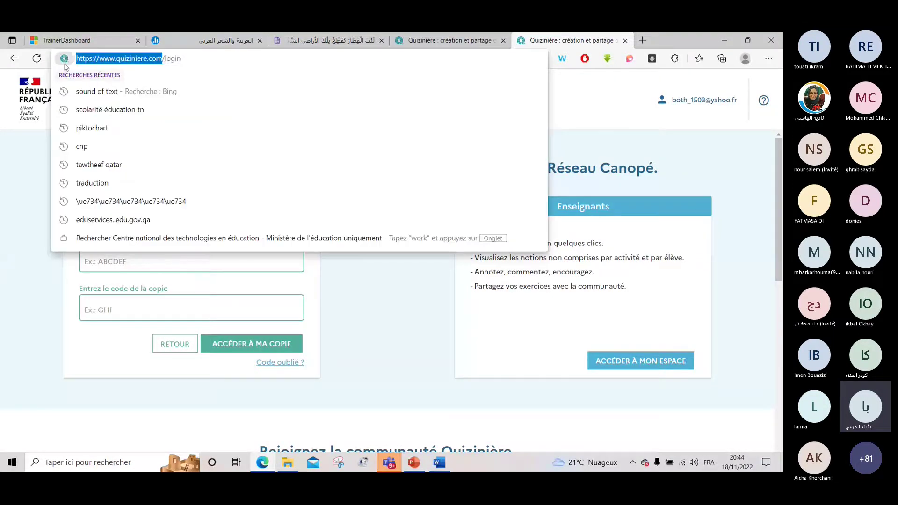